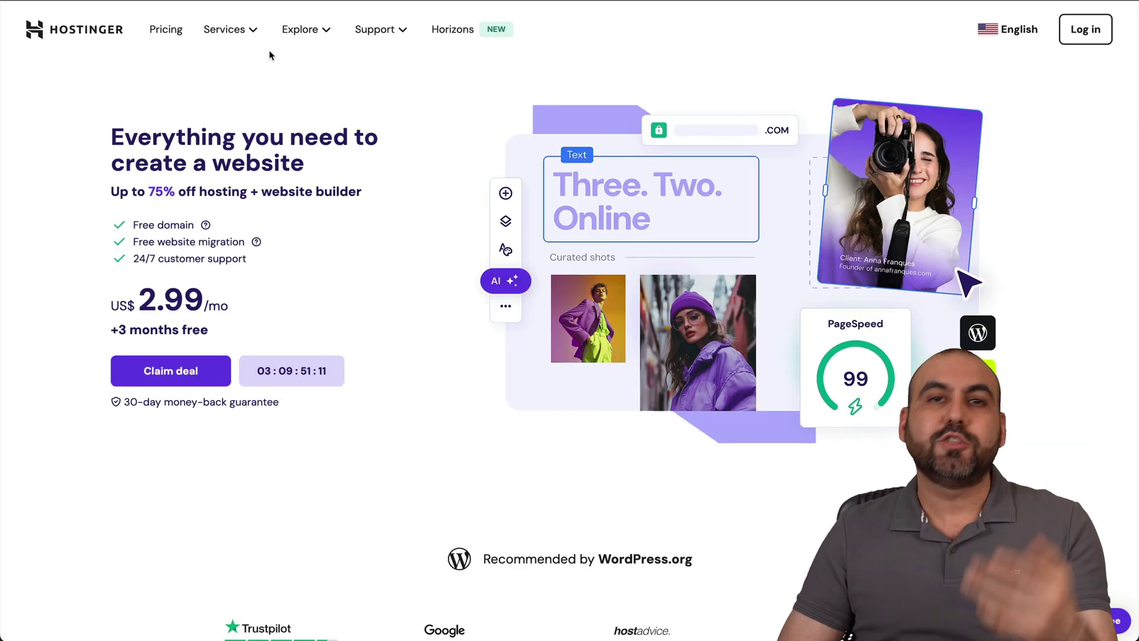
Open the Services menu on the Hostinger homepage
click(249, 30)
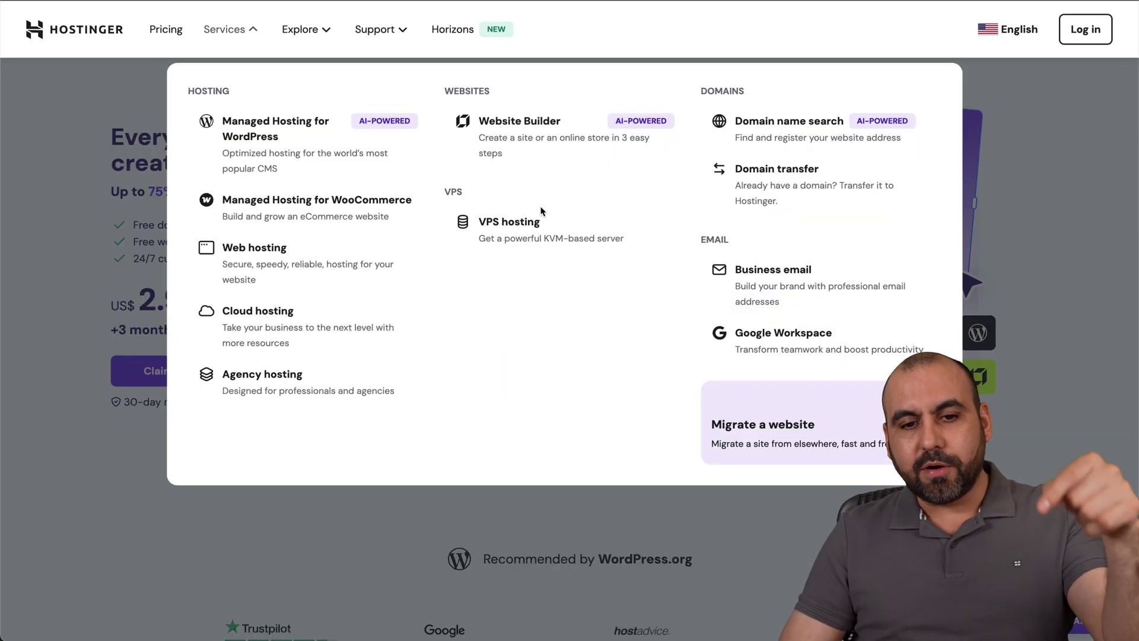
Go to the VPS hosting plans and add KVM 2 to the cart
click(568, 223)
scroll(583, 336, down, 10)
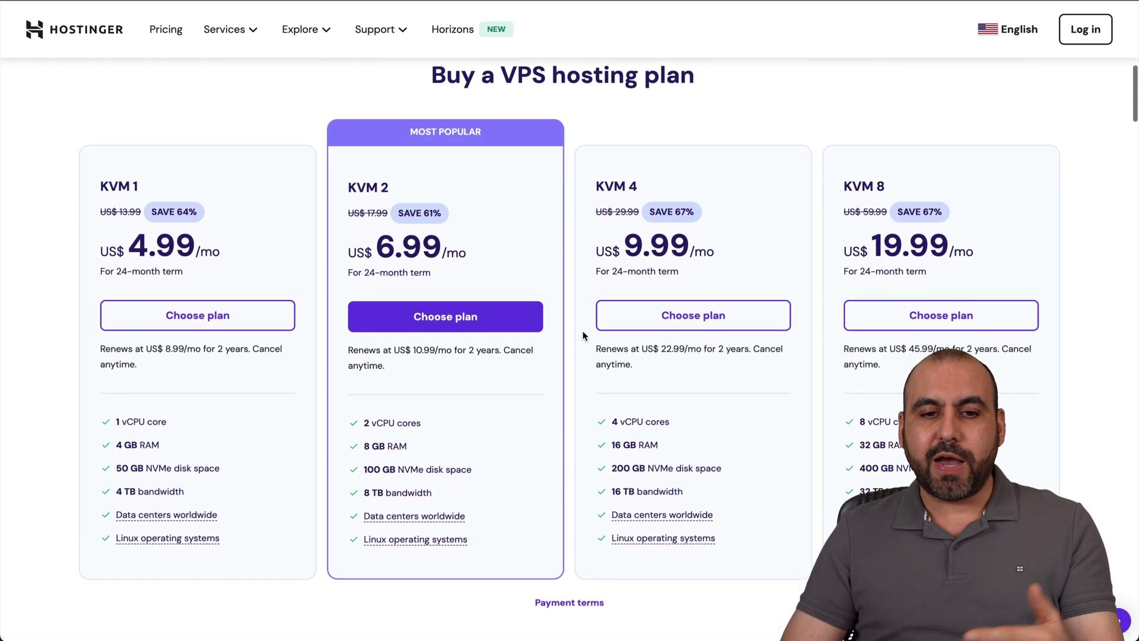
scroll(583, 335, down, 1)
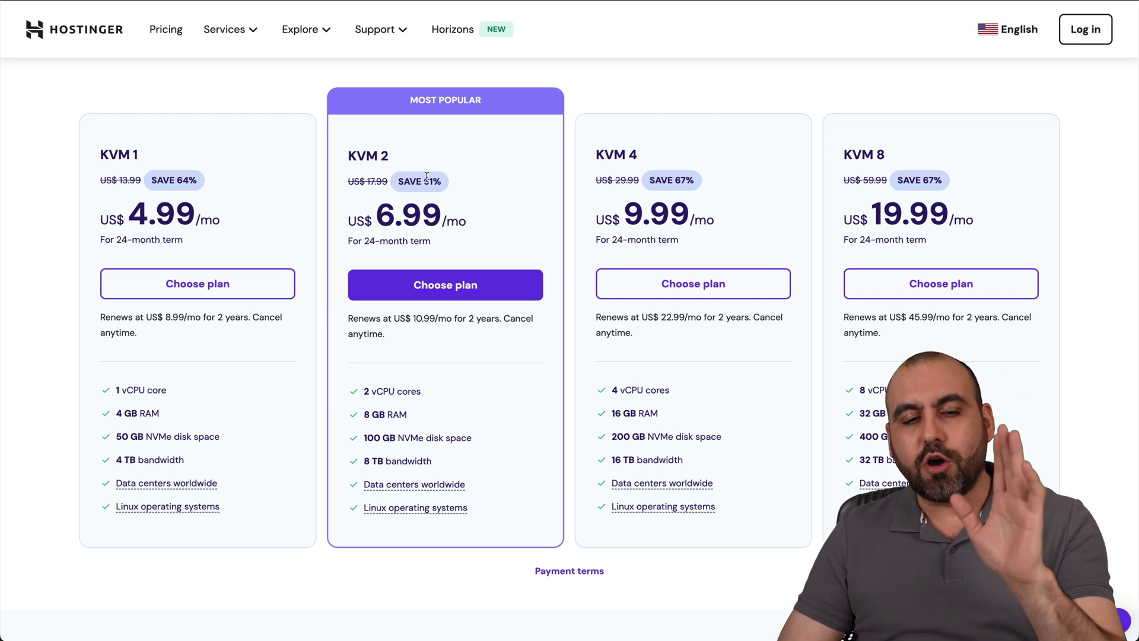
click(438, 285)
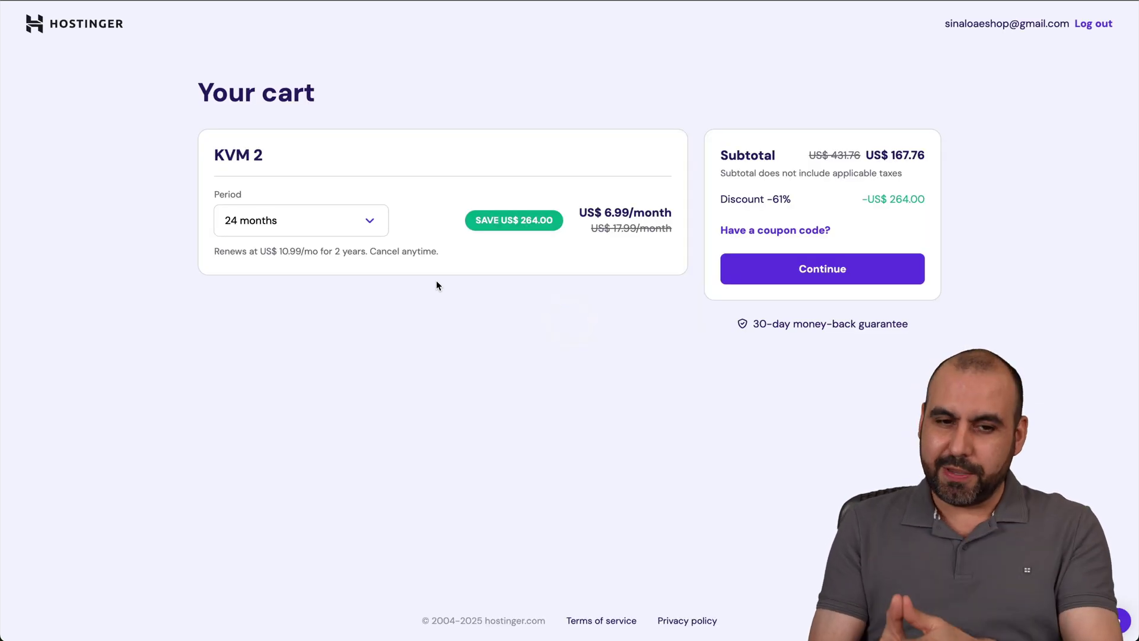
Keep the 24-month period and apply coupon SAASMASTER, lowering the subtotal to US$ 150.98
click(369, 221)
click(266, 319)
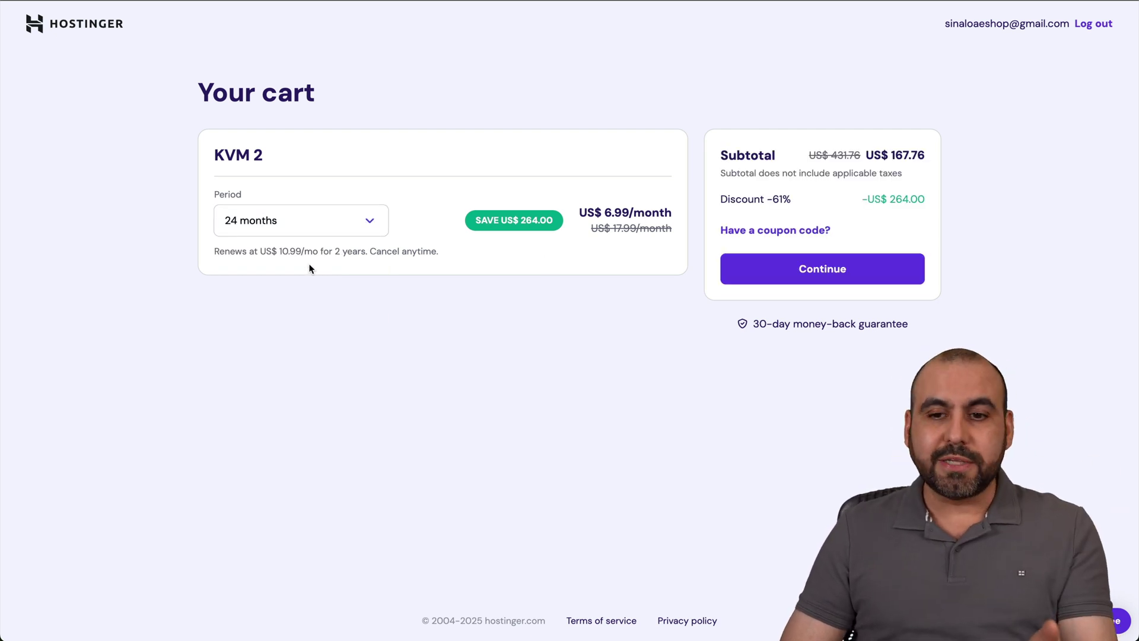
click(795, 232)
click(772, 289)
text(SAASMASTER)
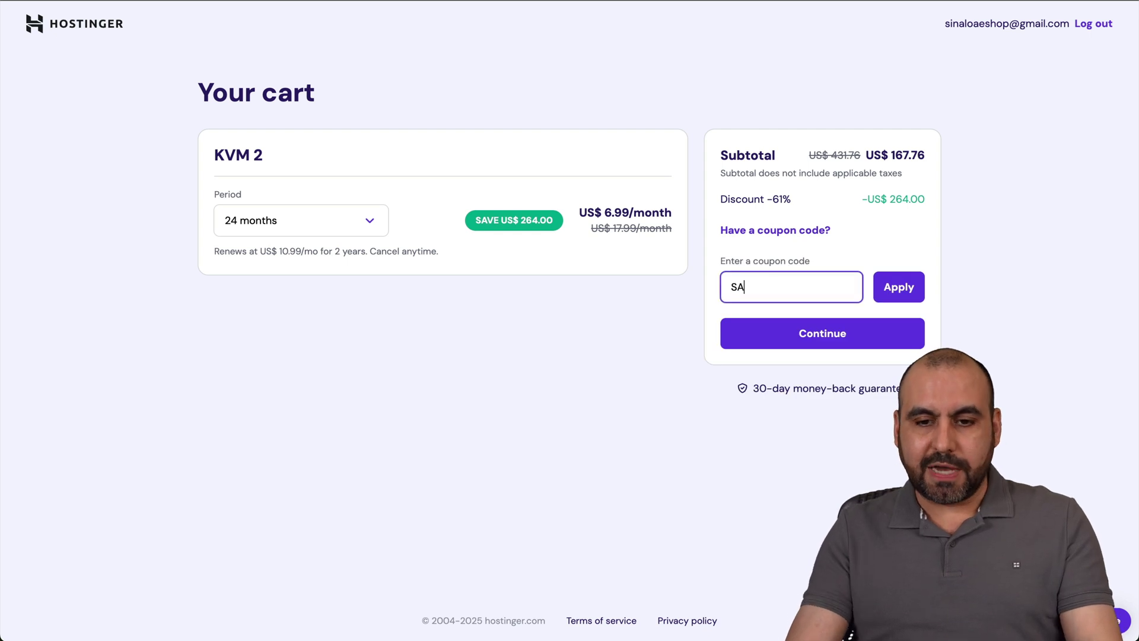
click(908, 287)
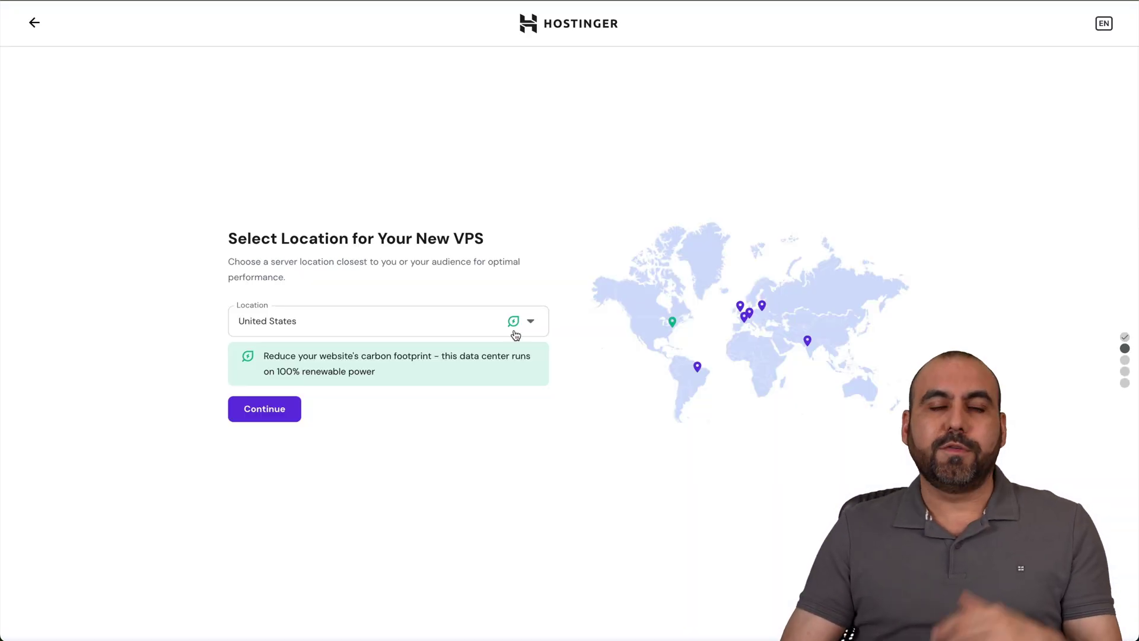
Choose United States as the VPS location and continue
click(414, 338)
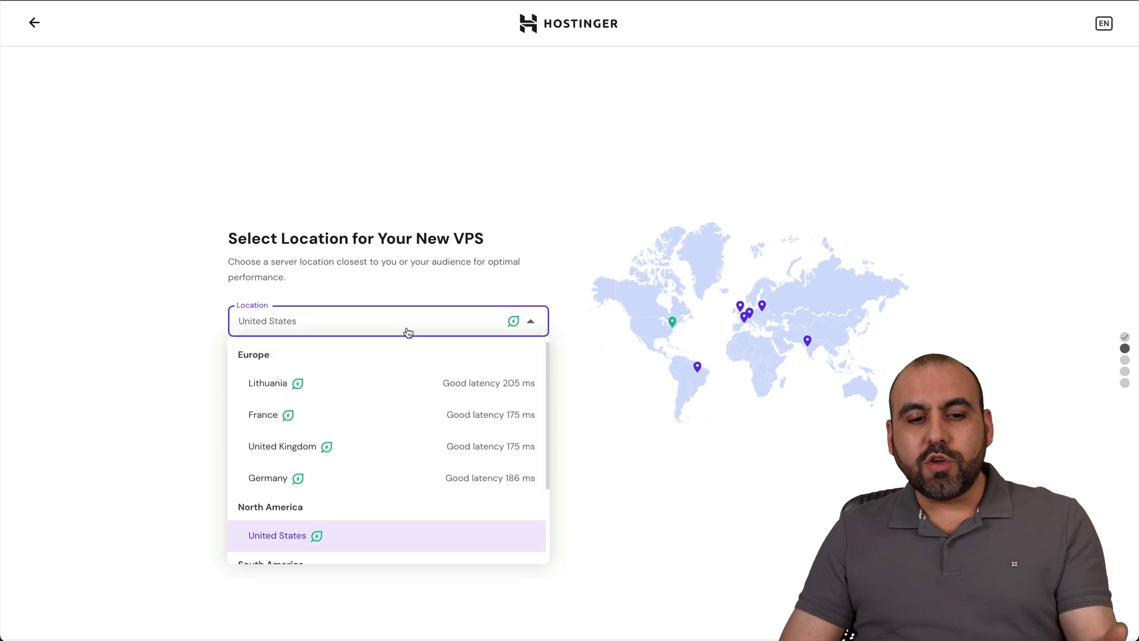
scroll(350, 415, down, 2)
scroll(352, 436, up, 2)
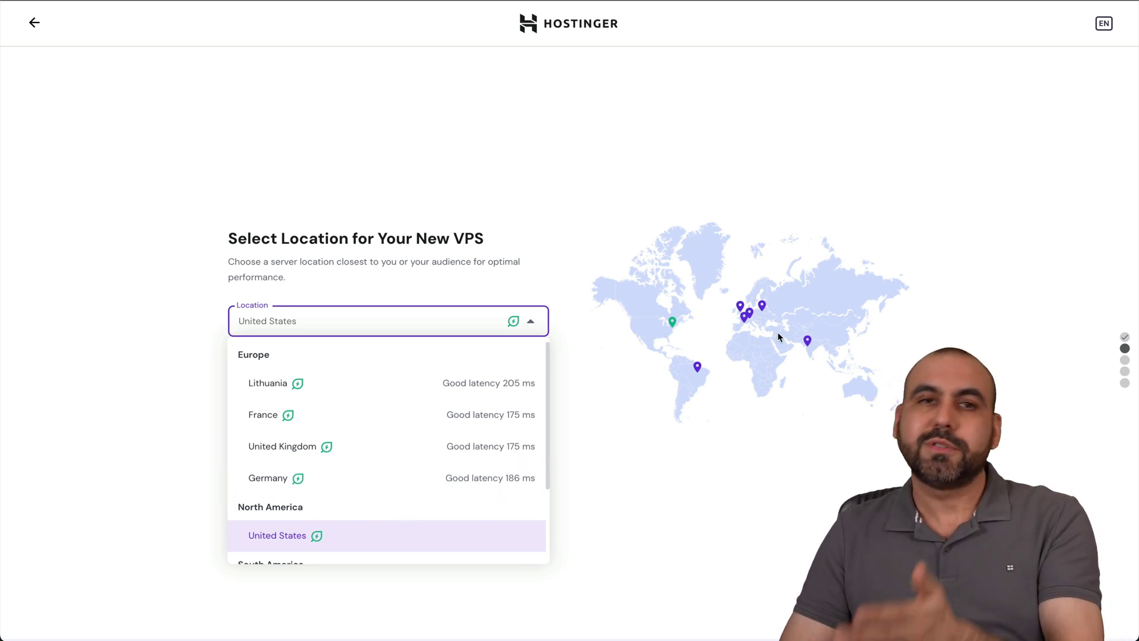
click(419, 532)
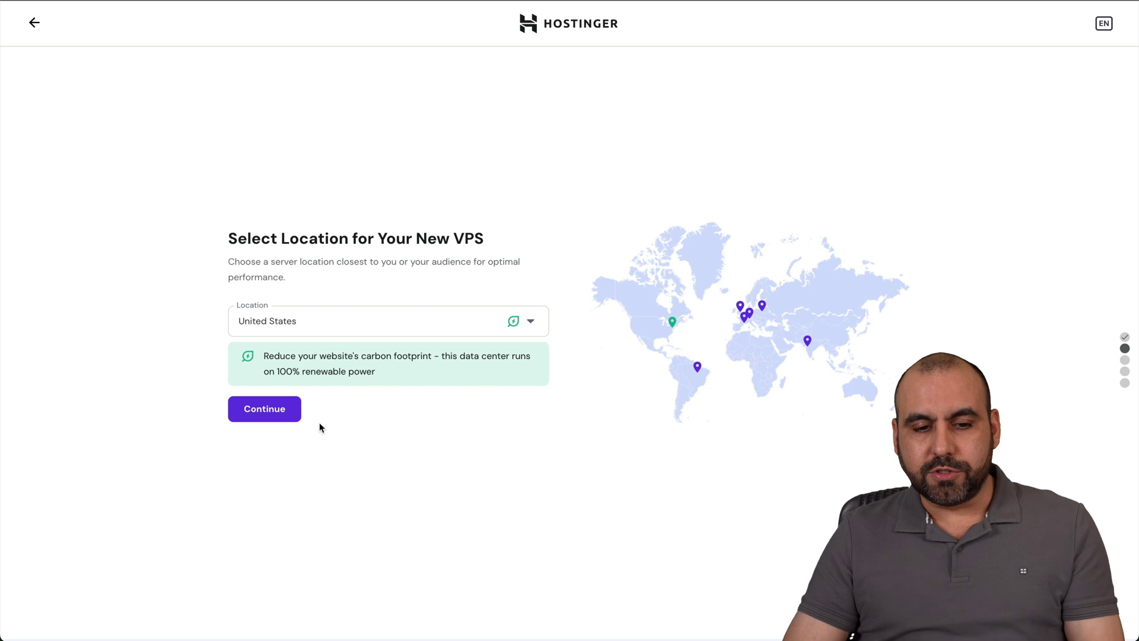
click(267, 410)
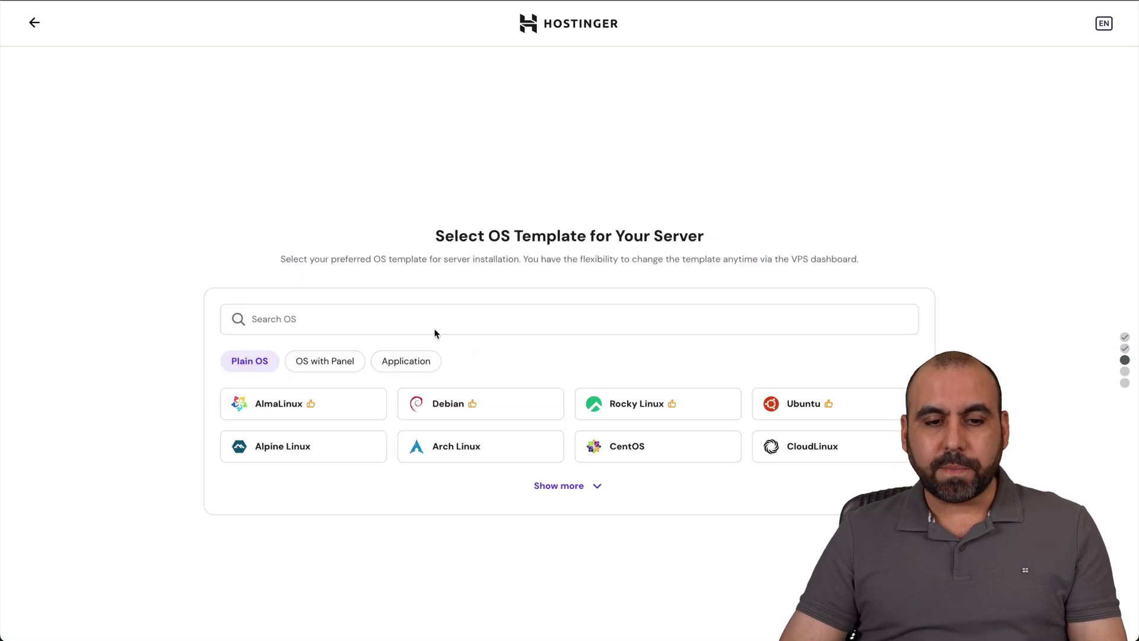
Select the OpenVPN application template and keep the malware scanner enabled
click(413, 365)
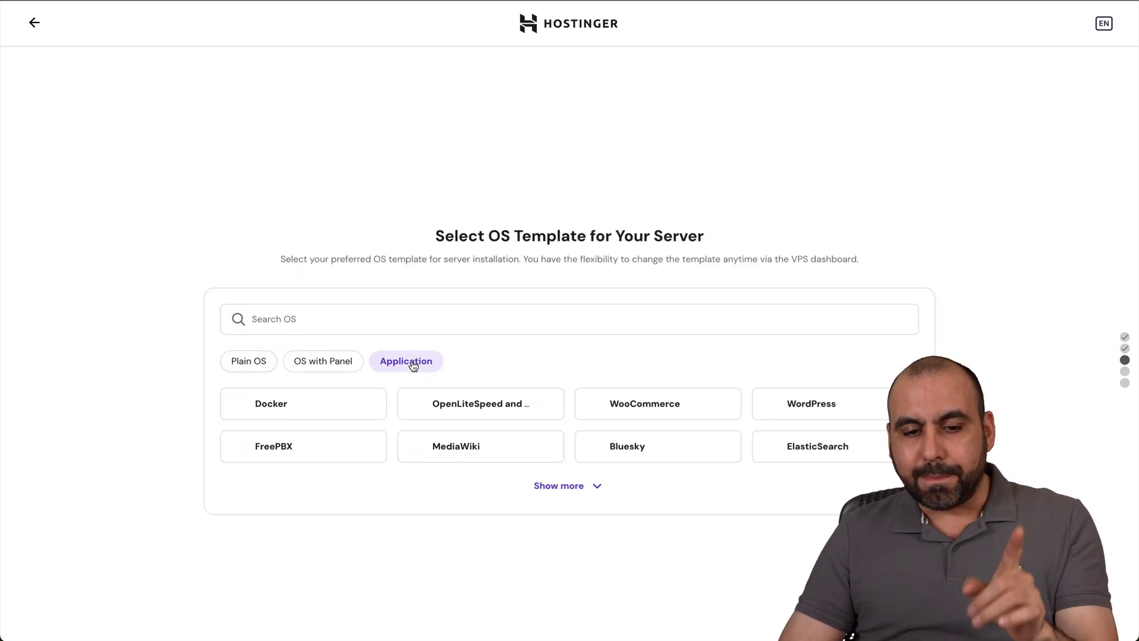
click(568, 487)
scroll(567, 486, down, 2)
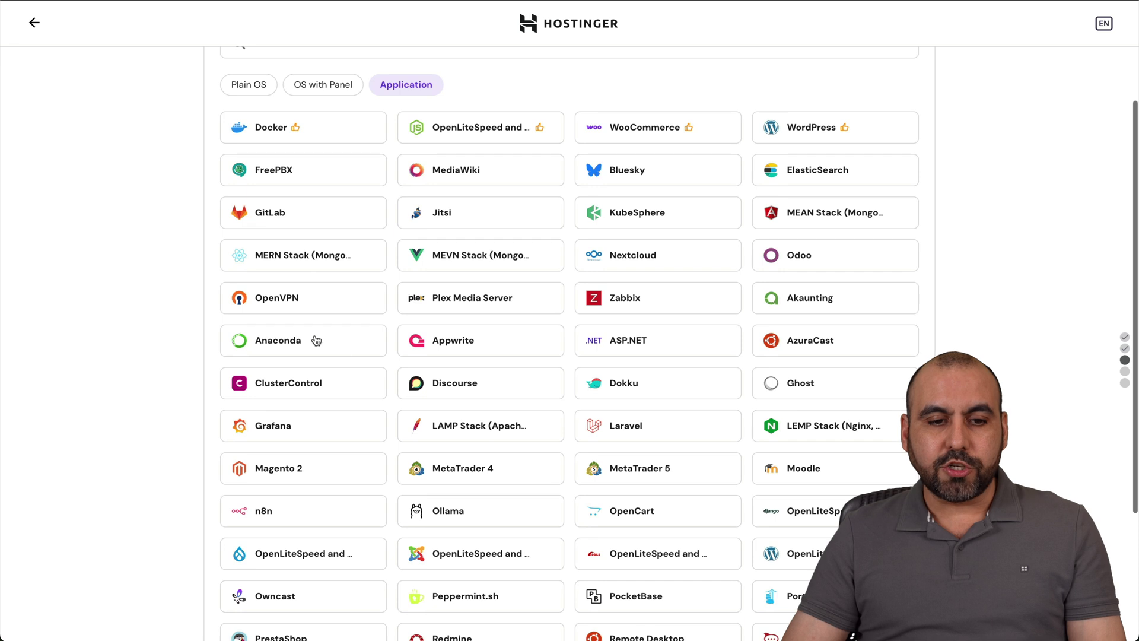
click(285, 309)
click(715, 391)
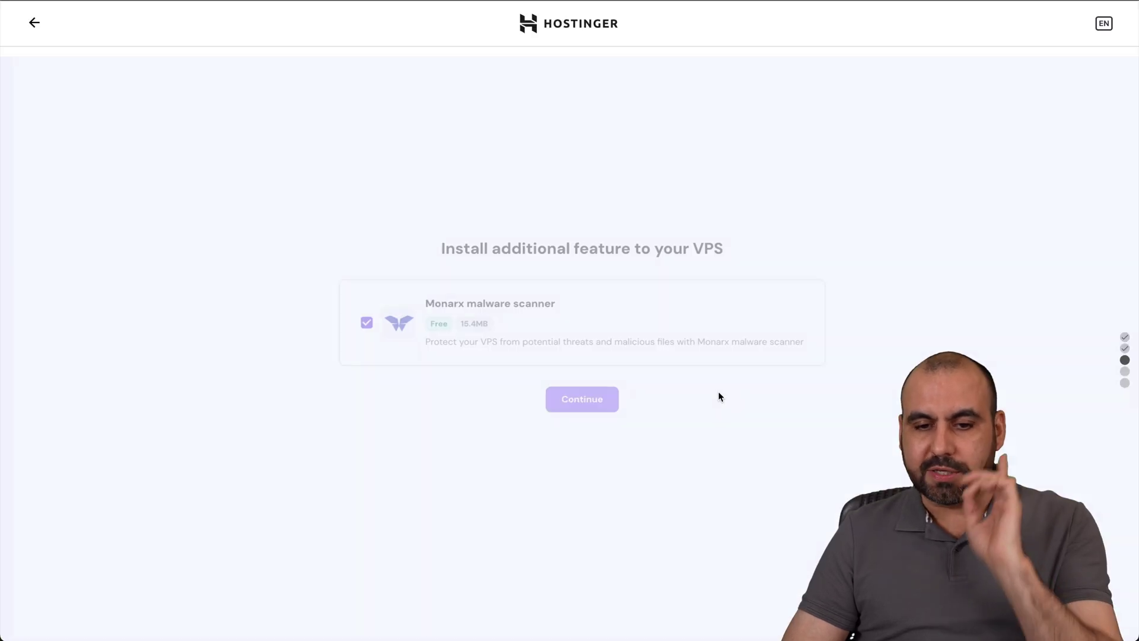
click(568, 399)
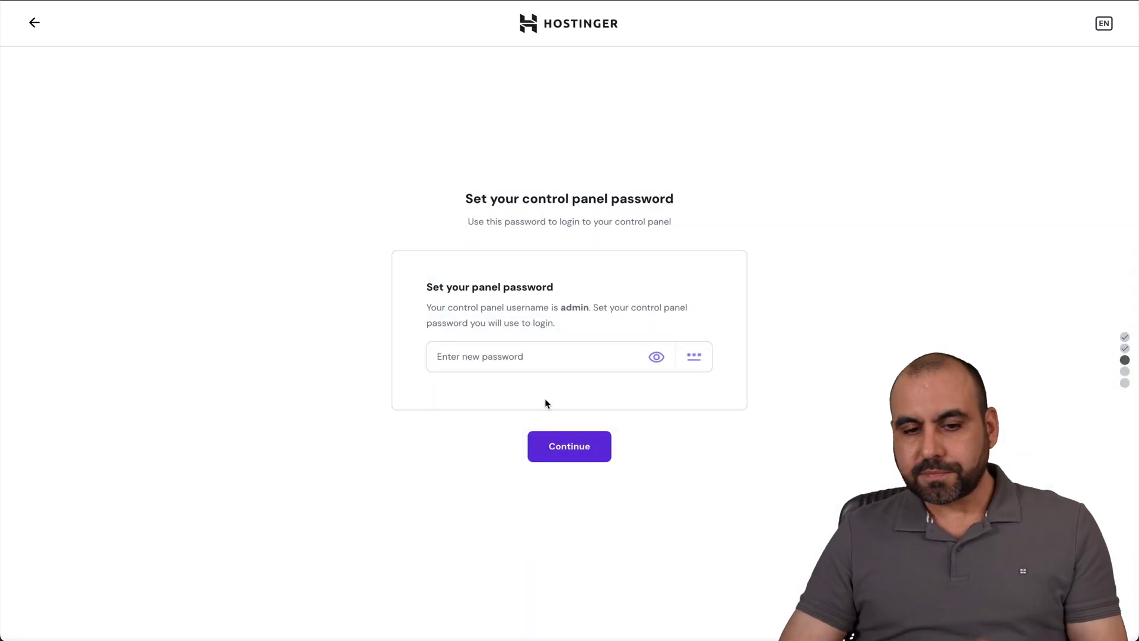
Paste the control panel password, autofill the root password, and complete the VPS setup
click(553, 356)
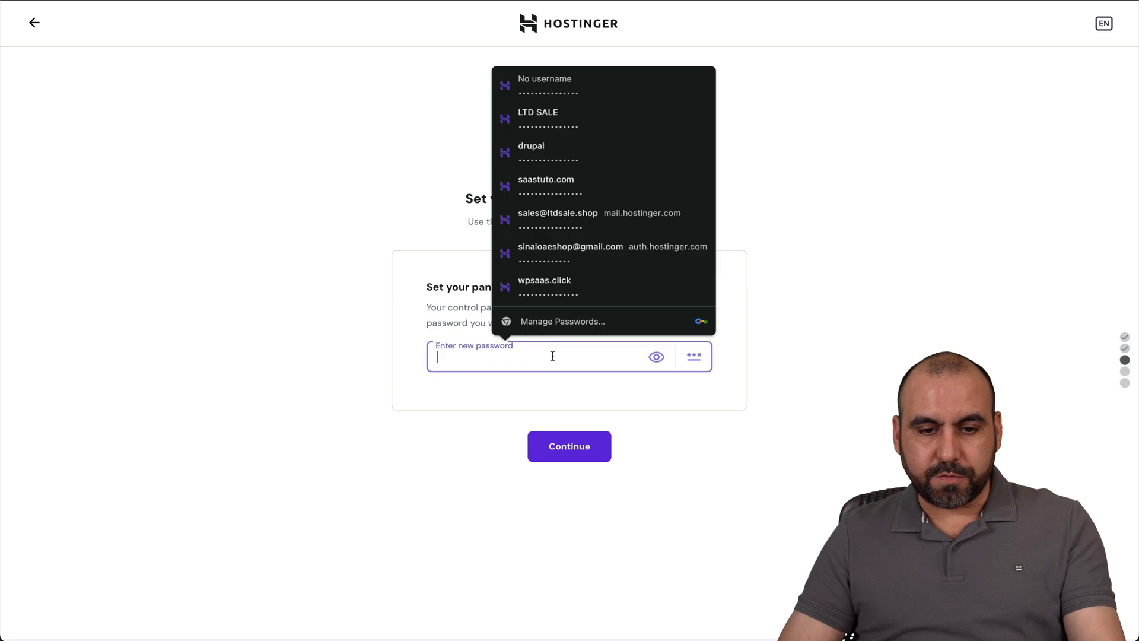
key(ctrl+v)
click(580, 478)
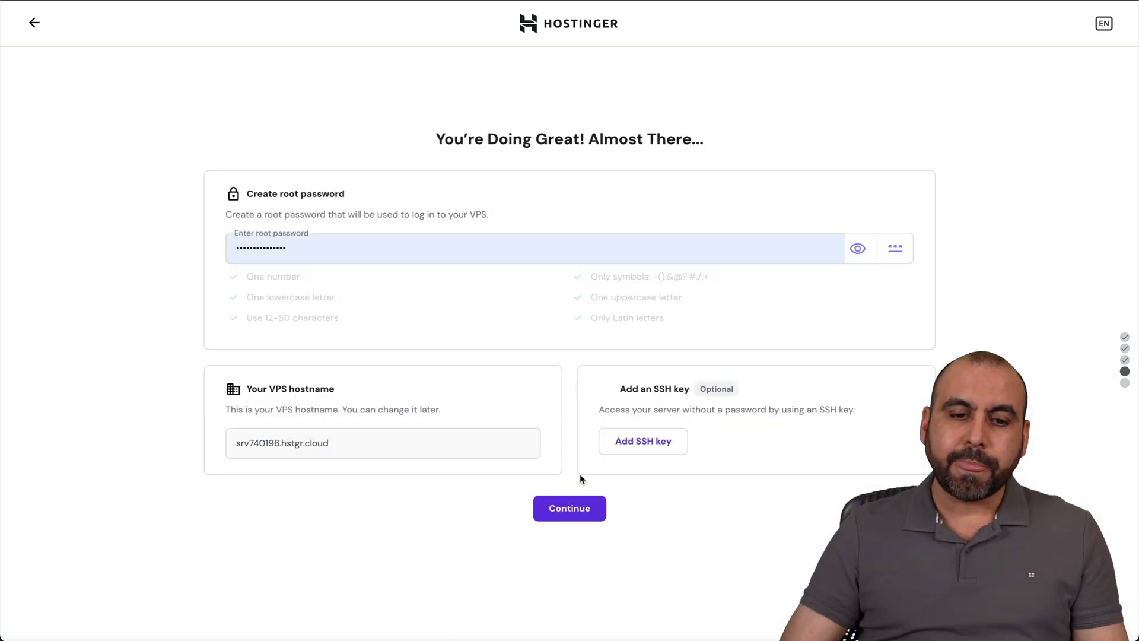
click(586, 509)
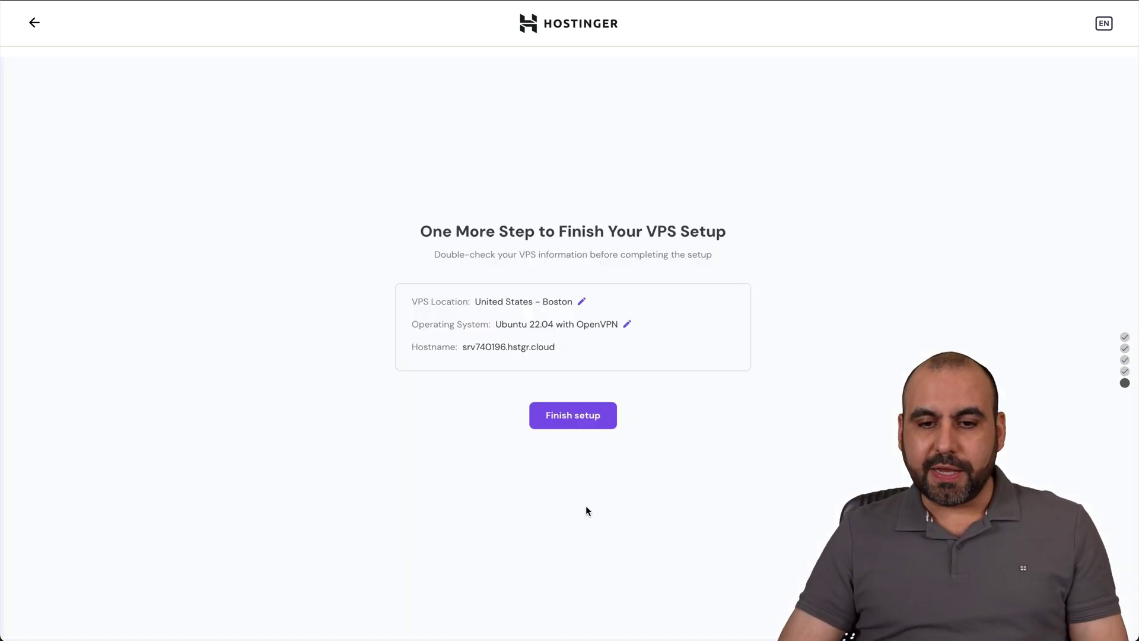
click(586, 419)
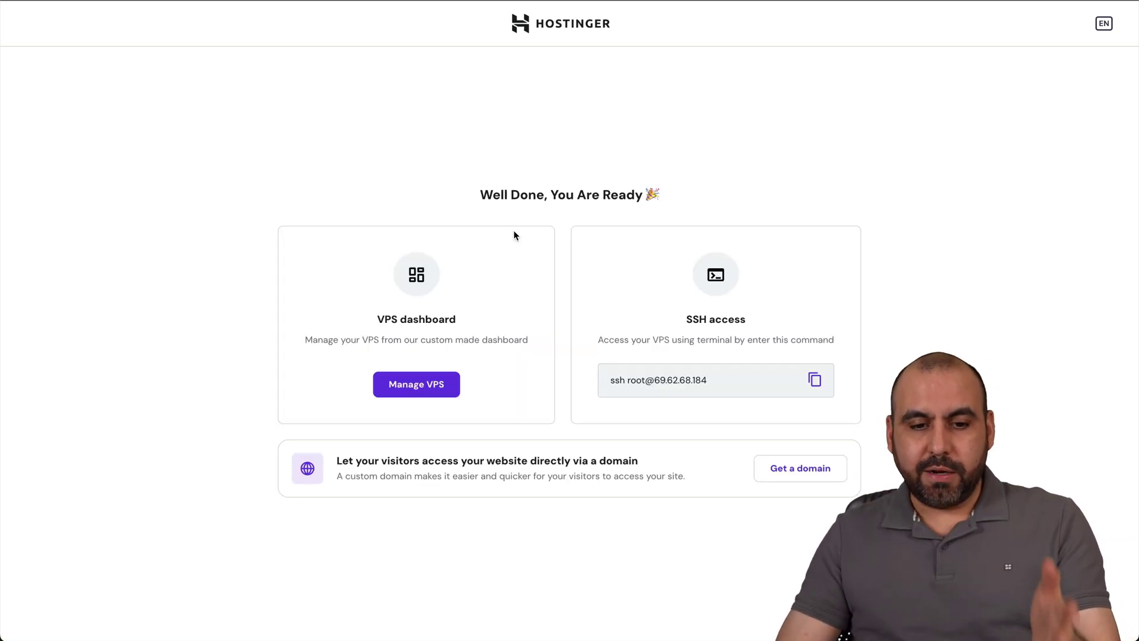
Open the VPS management dashboard and launch the OpenVPN app's web login
click(424, 388)
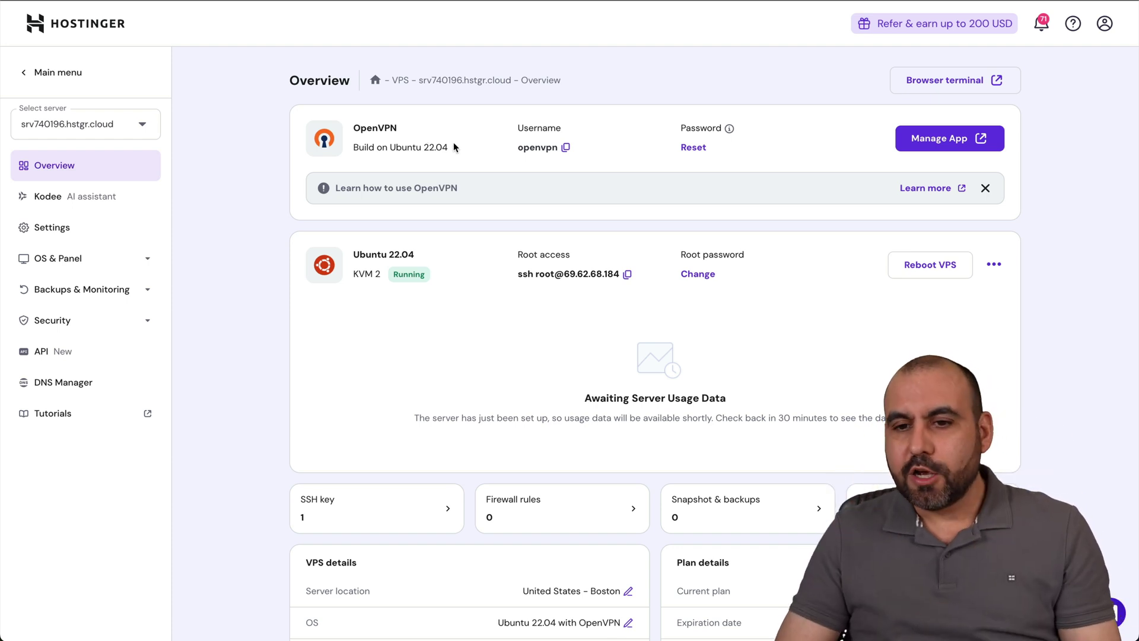
click(939, 143)
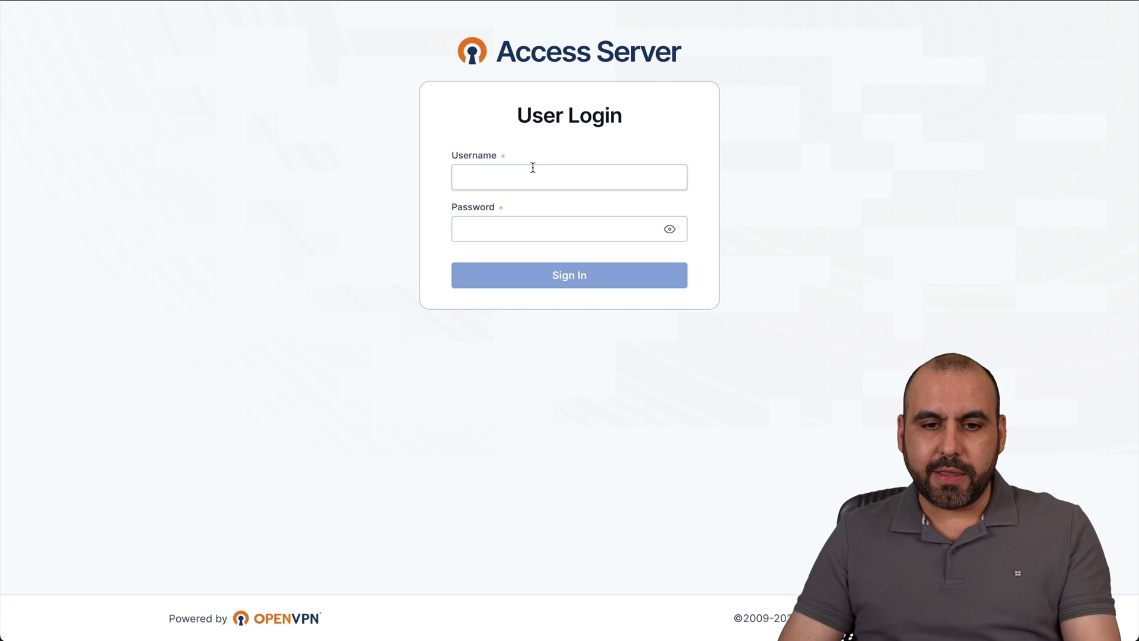
Sign in to the Access Server portal as user 'openvpn' with the pasted password
click(531, 168)
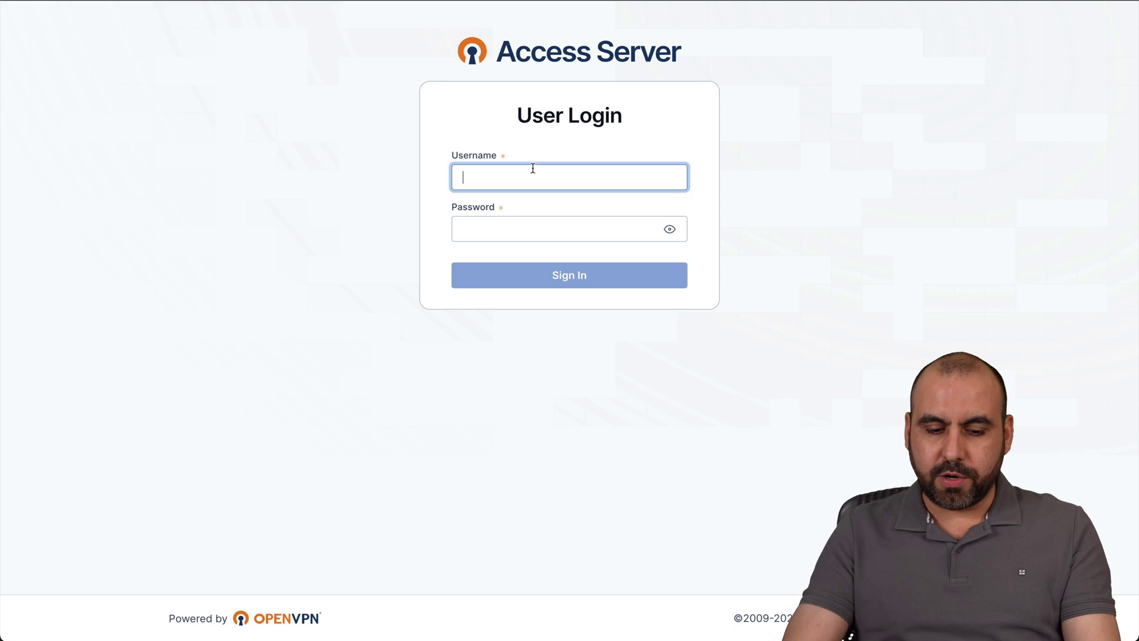
text(openvpn)
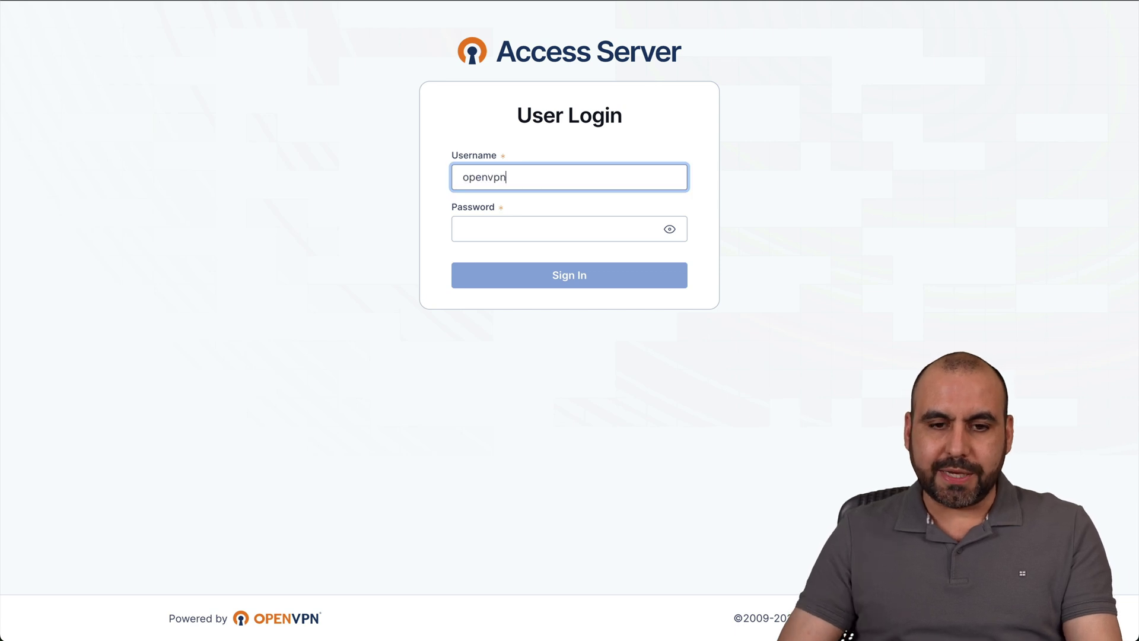
click(543, 228)
key(ctrl+v)
click(591, 271)
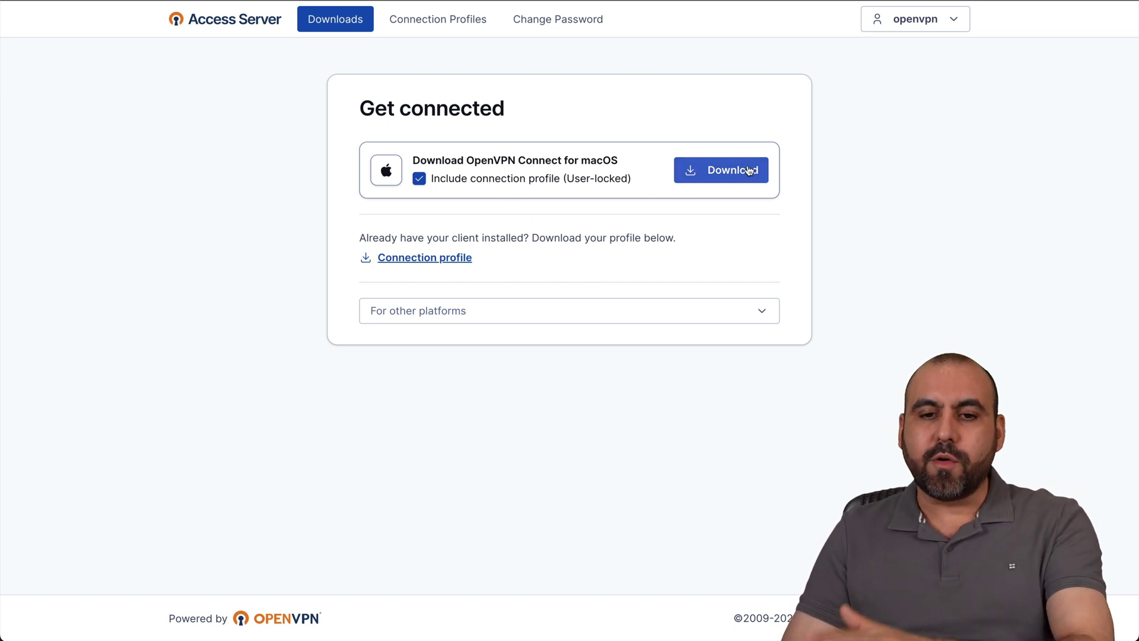
click(503, 316)
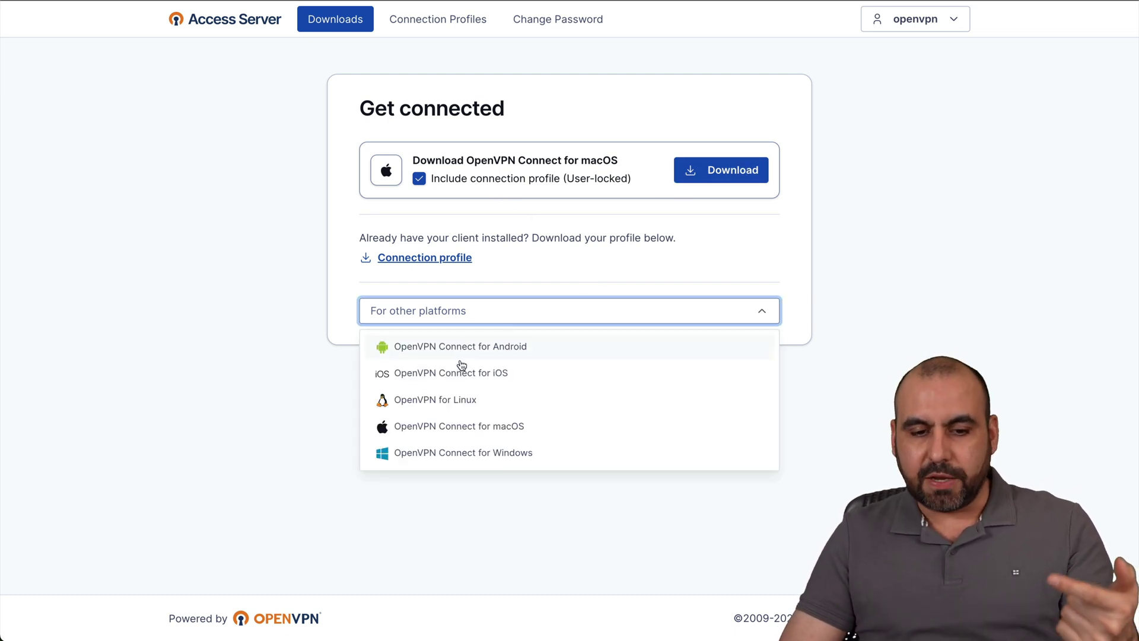
click(503, 536)
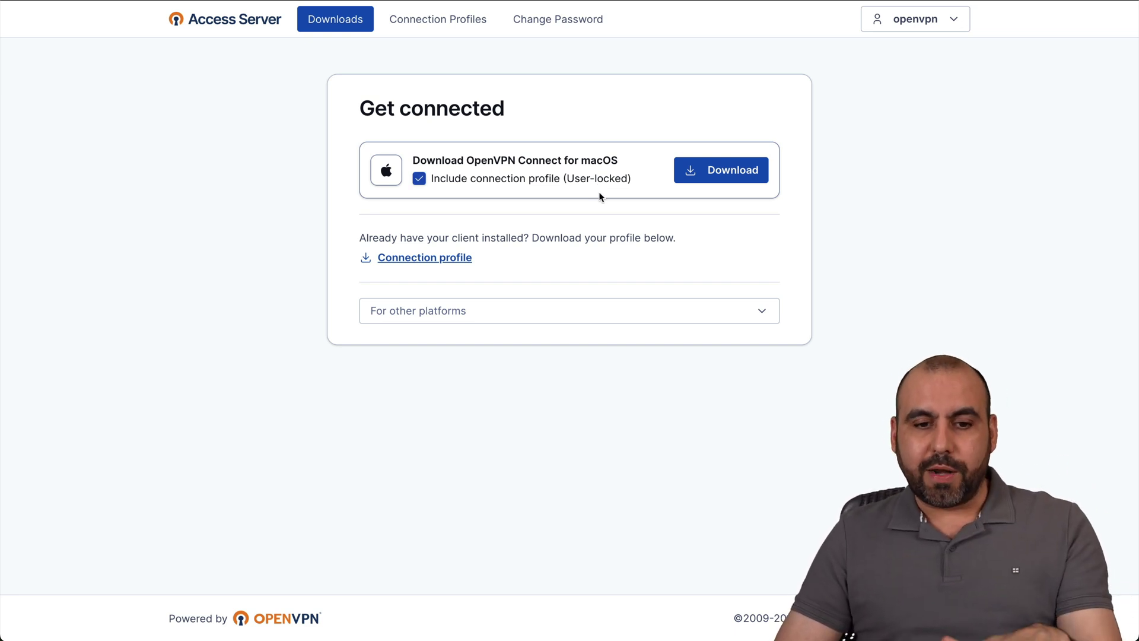
click(778, 611)
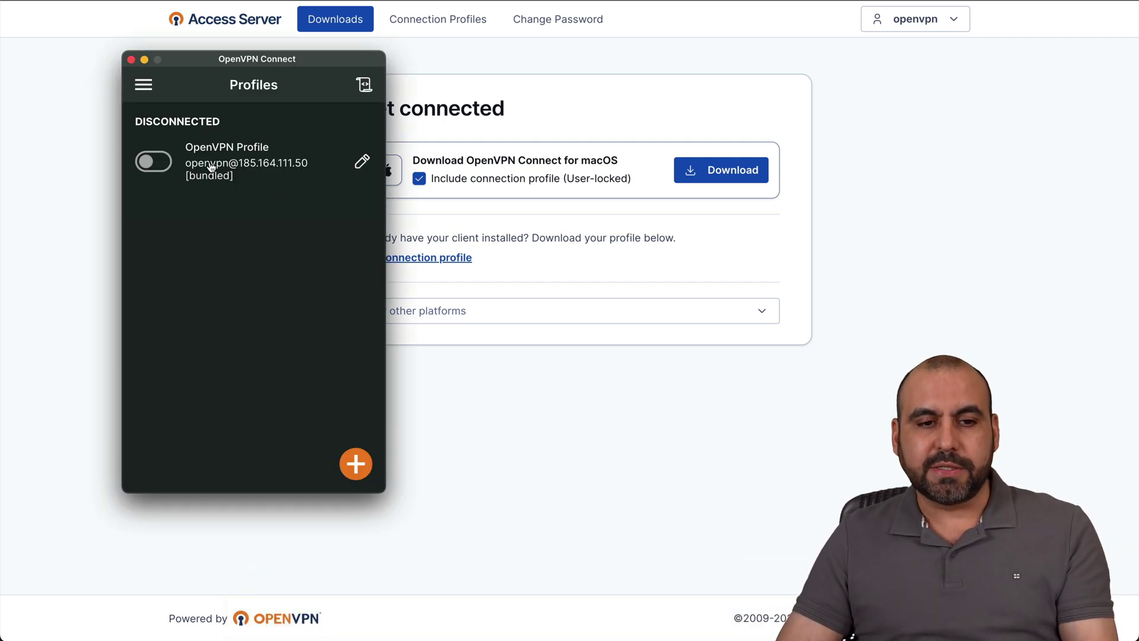
Connect the bundled OpenVPN Profile using the VPN user's pasted password
click(148, 161)
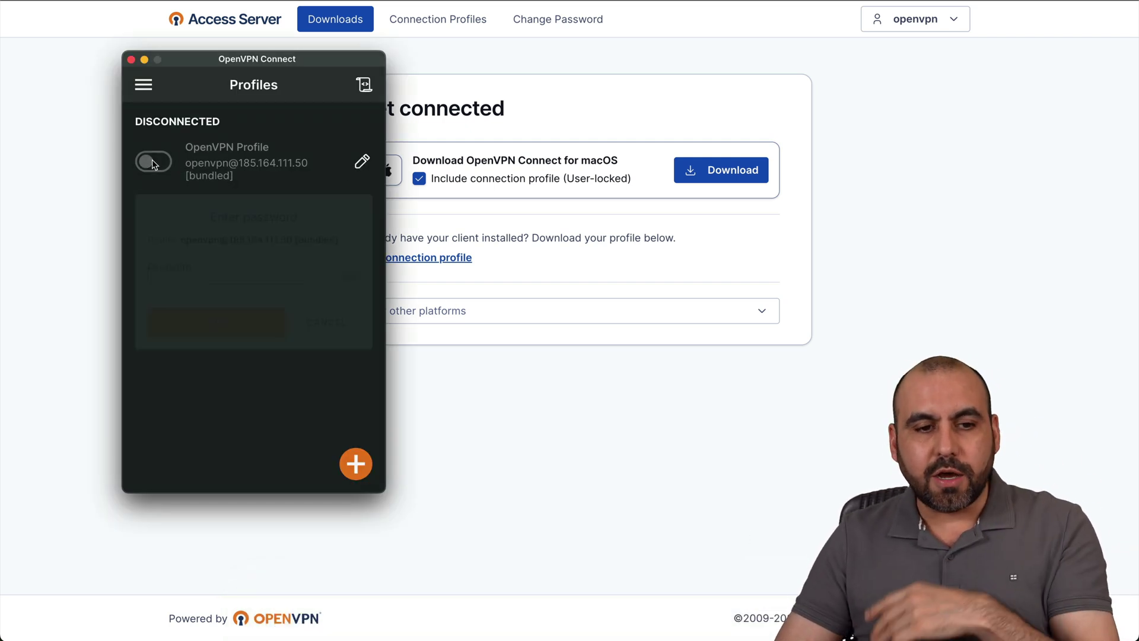
key(super+v)
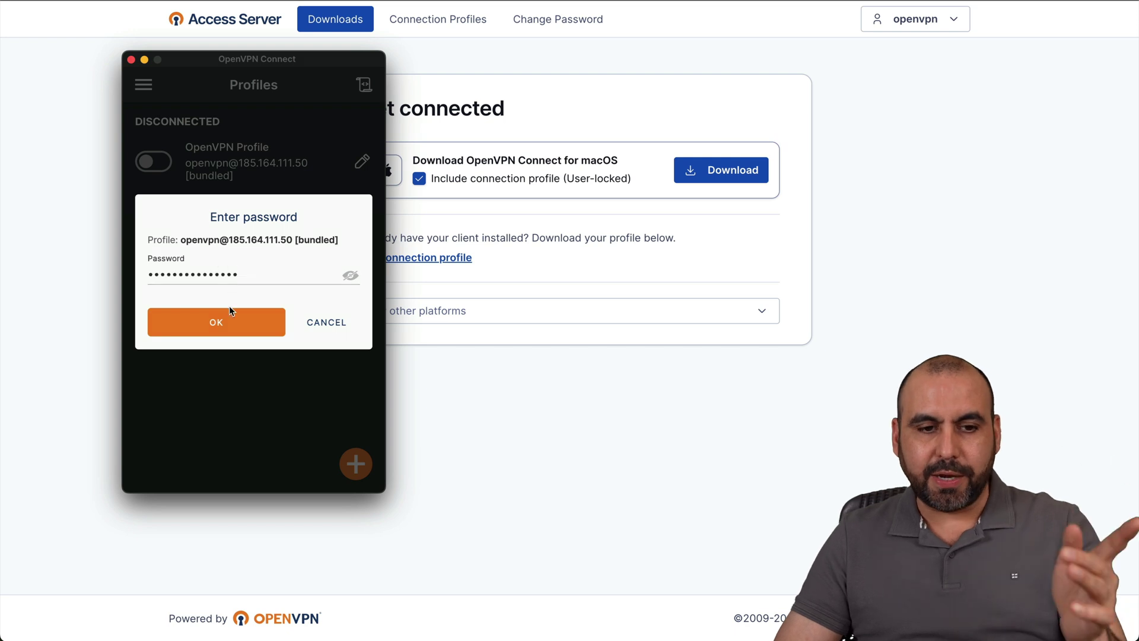
click(230, 320)
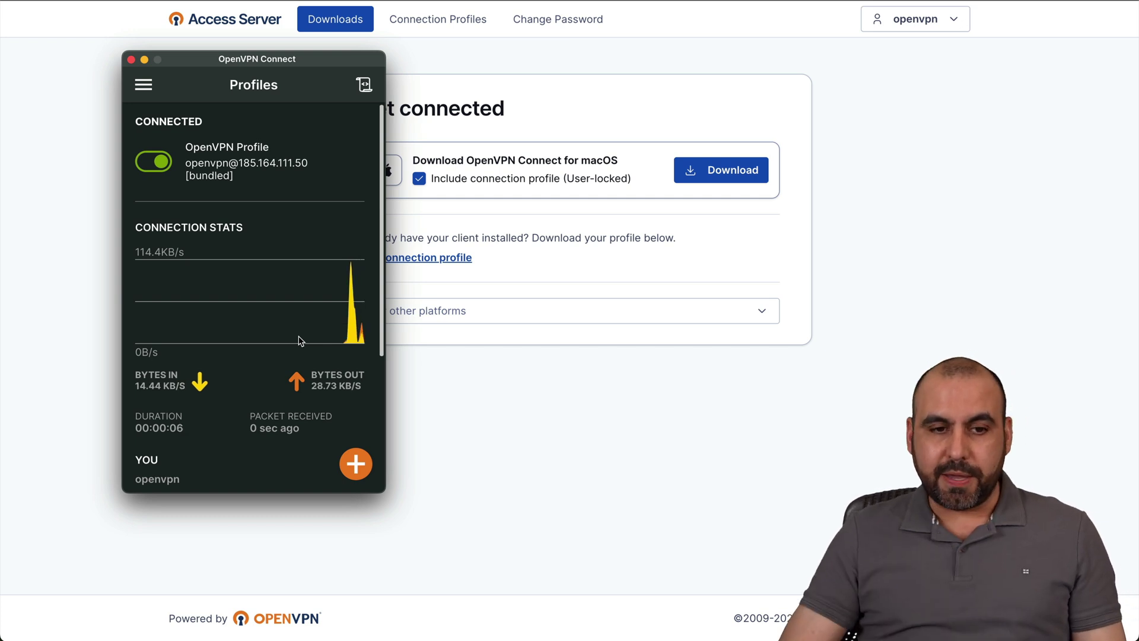
Disconnect the VPN session and close OpenVPN Connect
click(160, 164)
click(243, 312)
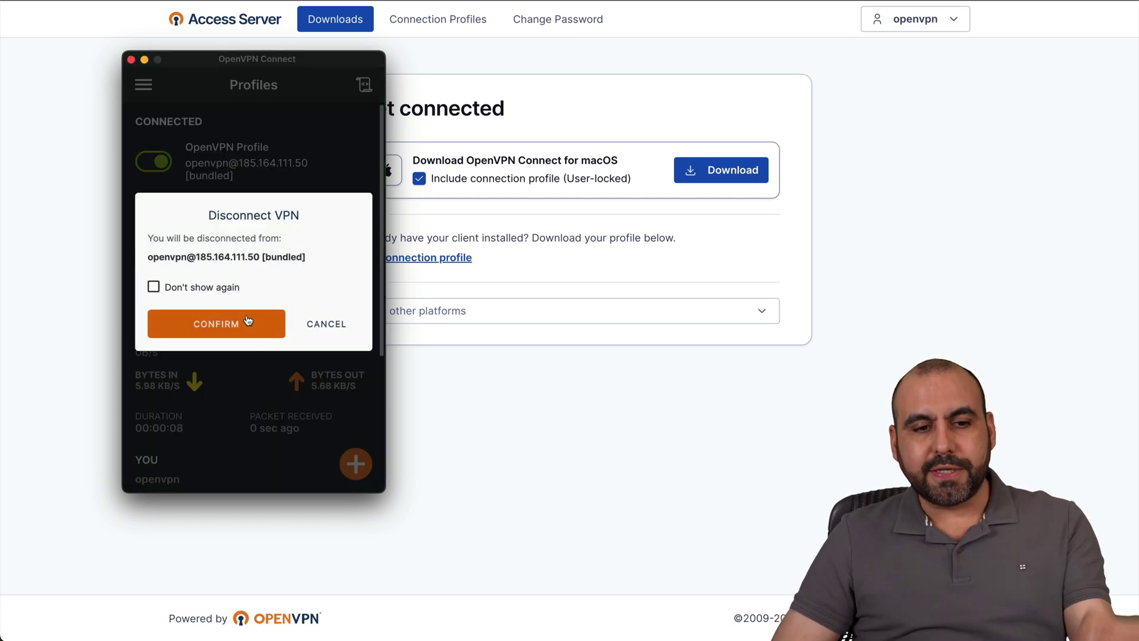
click(131, 59)
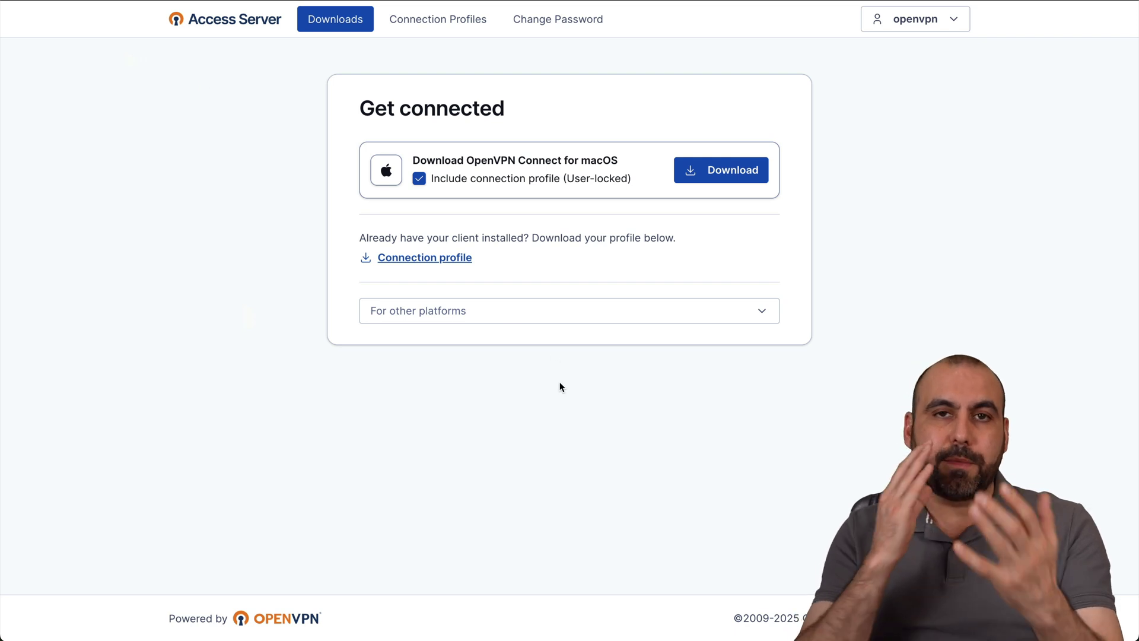